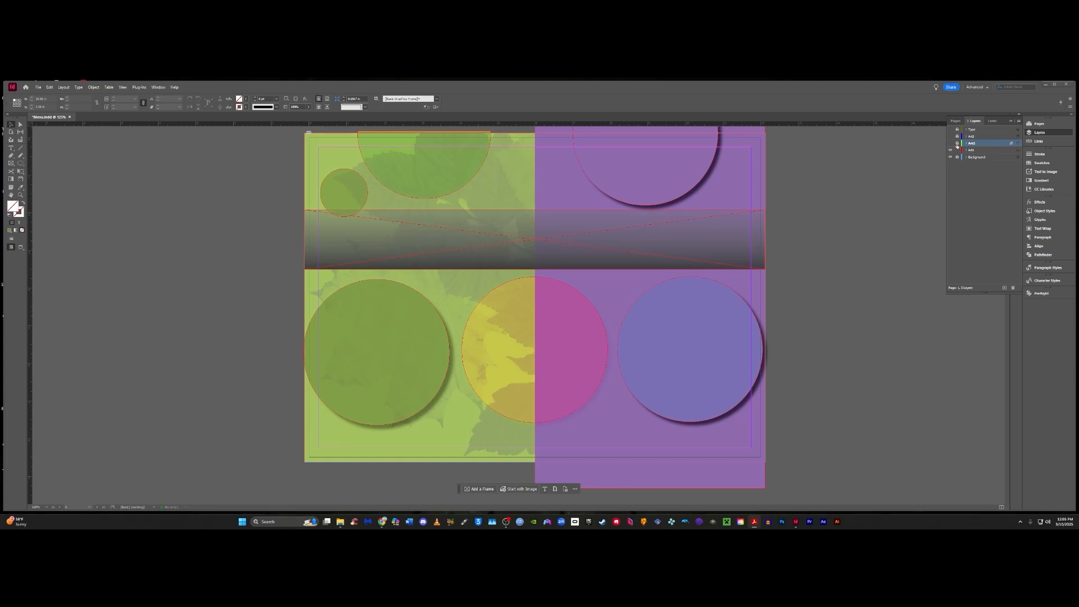
Step: Make the Add layer visible and expand its list of objects
left_click(951, 143)
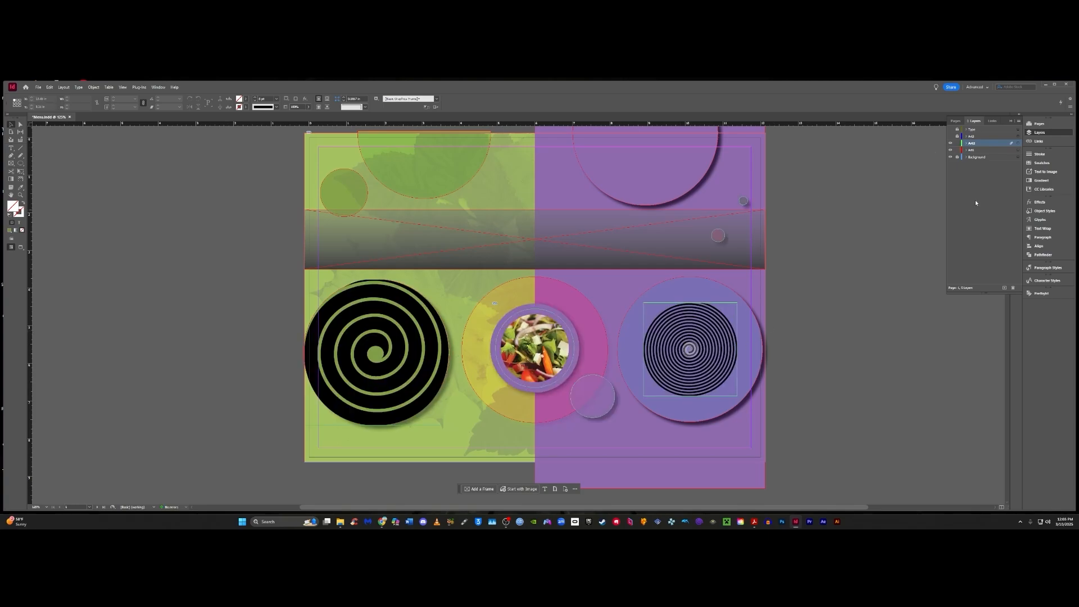
left_click(965, 144)
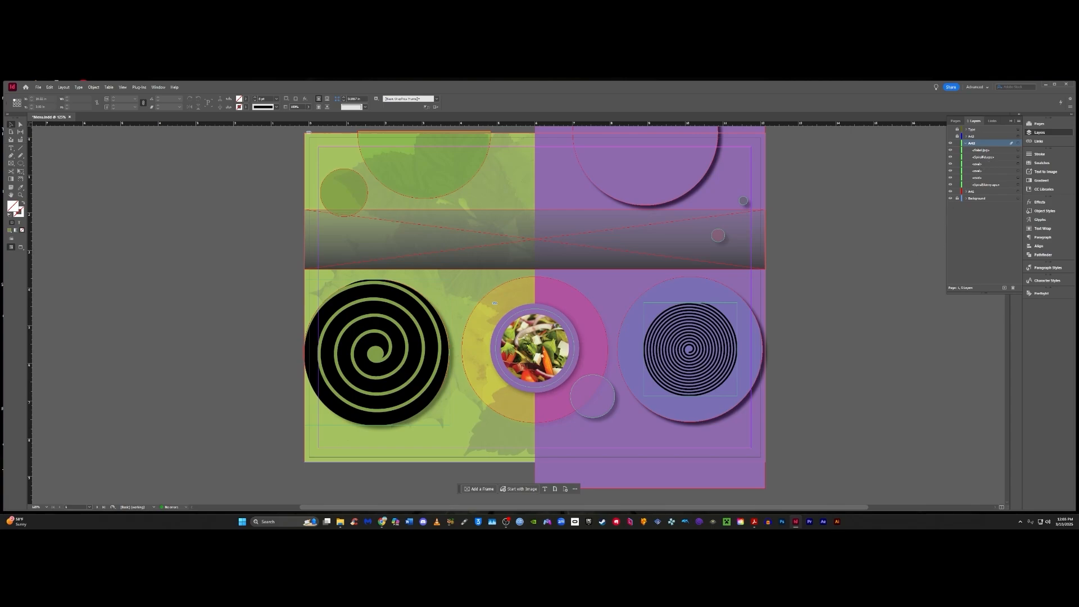
Step: Select both spiral shapes and lower their opacity in the Effects settings
left_click(378, 352)
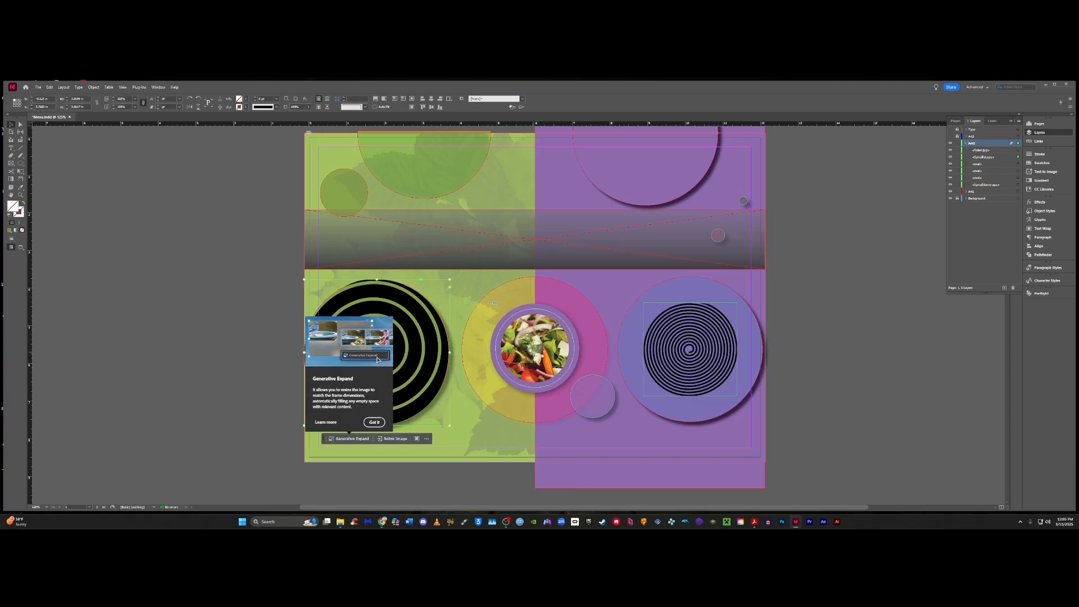
left_click(685, 332, "shift")
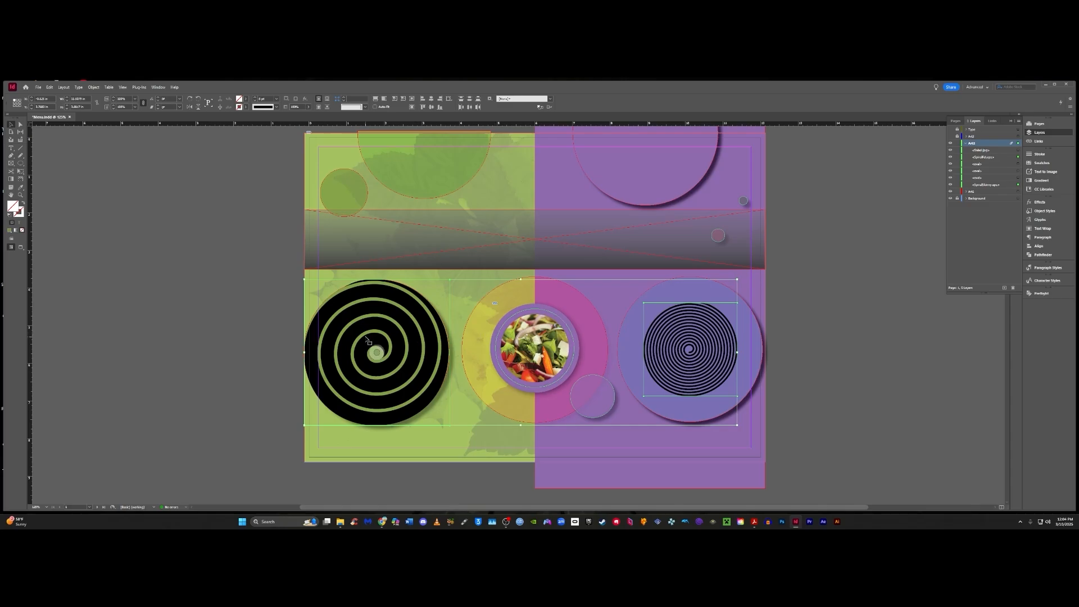
left_click(394, 319)
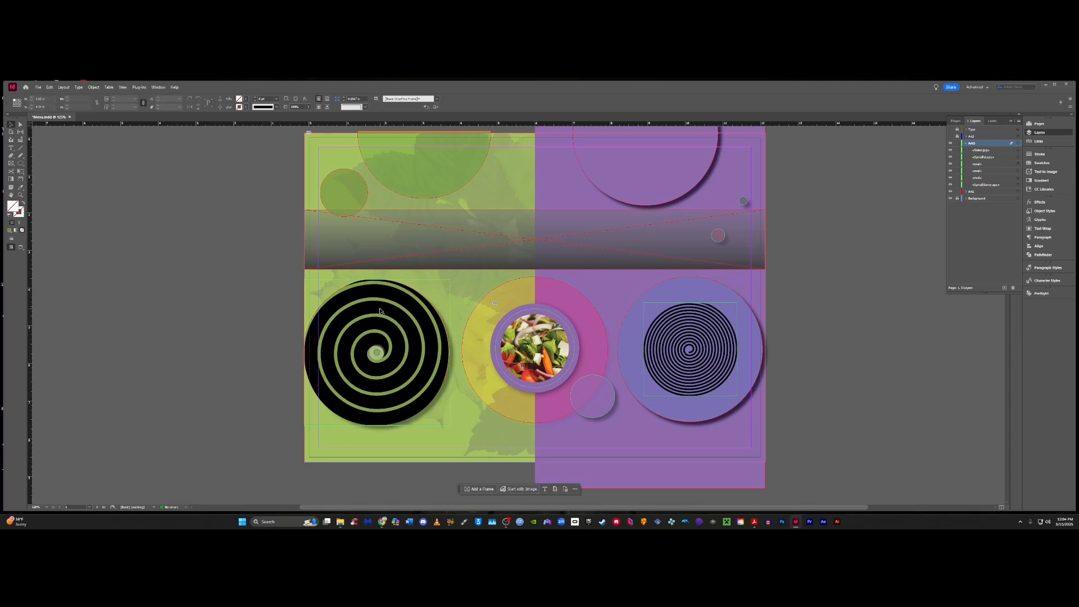
double_click(379, 311)
left_click(690, 335)
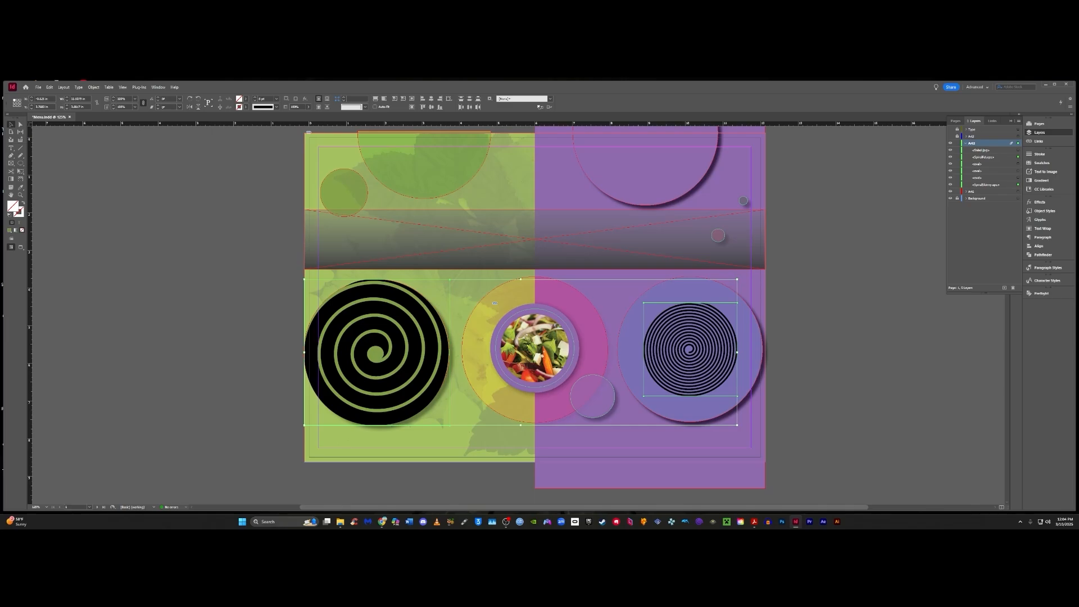
left_click(1040, 202)
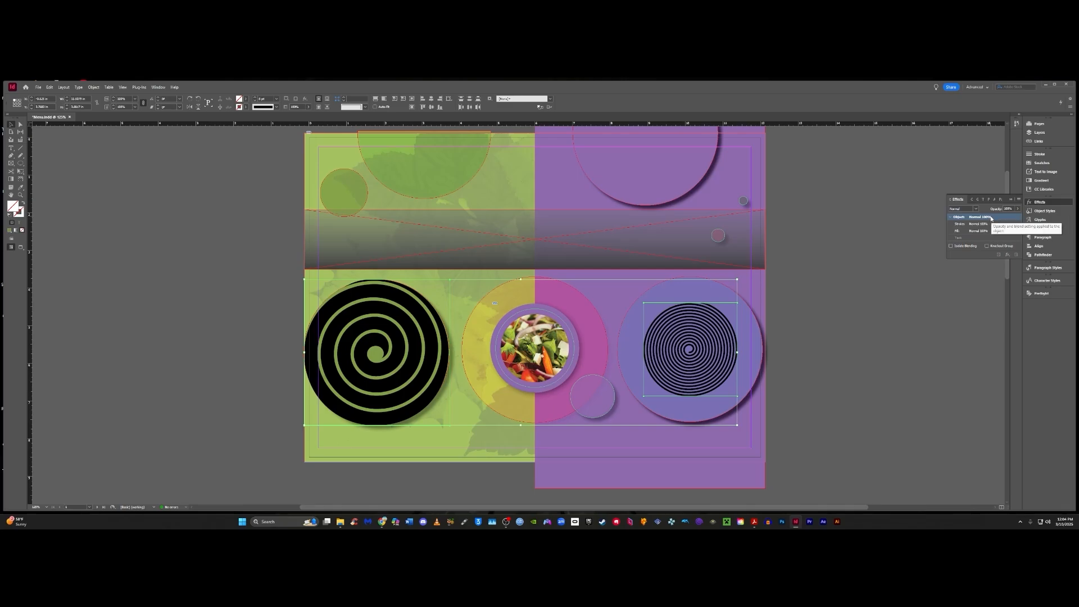
left_click(1017, 209)
left_click(1009, 209)
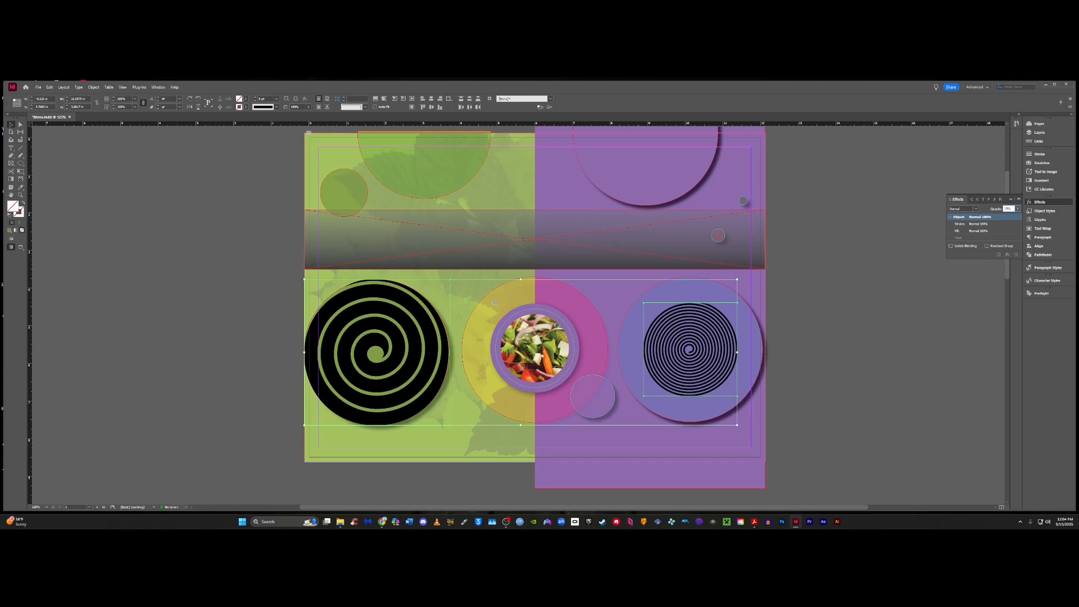
key("Return")
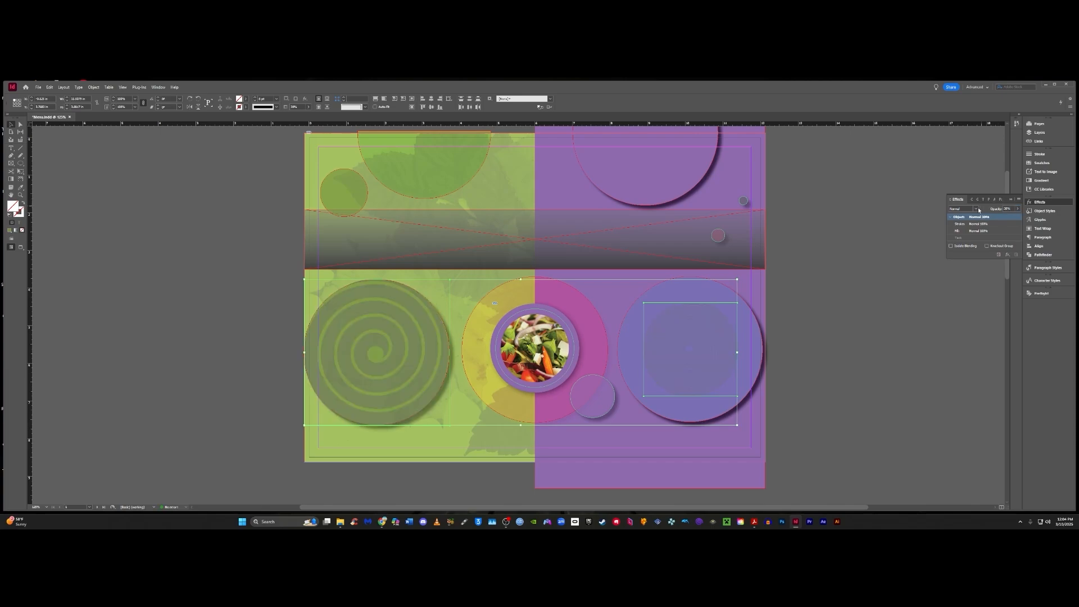
Step: Set the spirals' blend mode to Color Dodge and deselect them
left_click(976, 211)
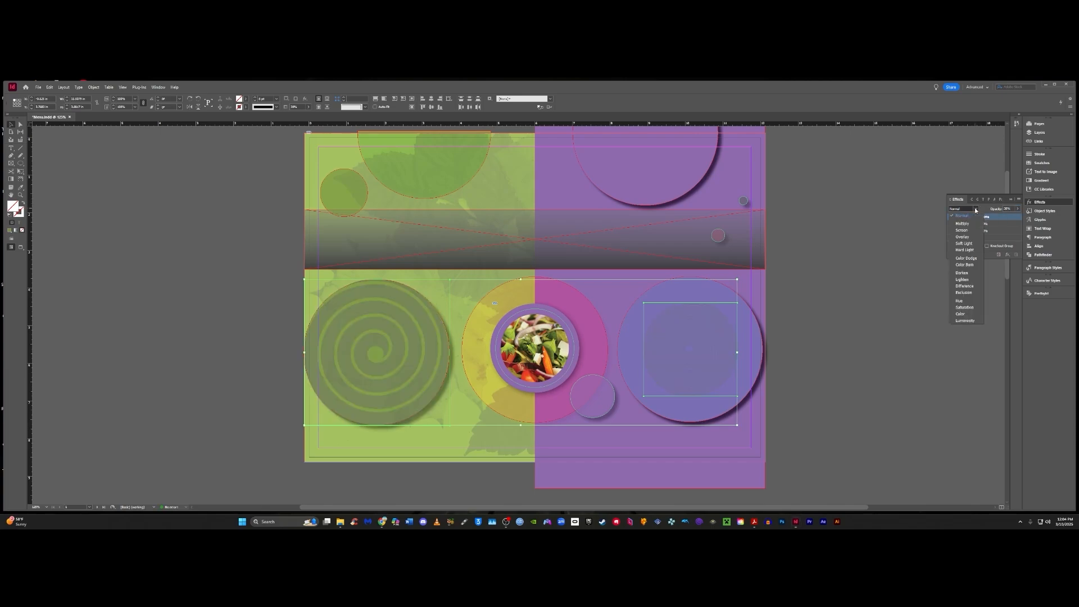
left_click(958, 258)
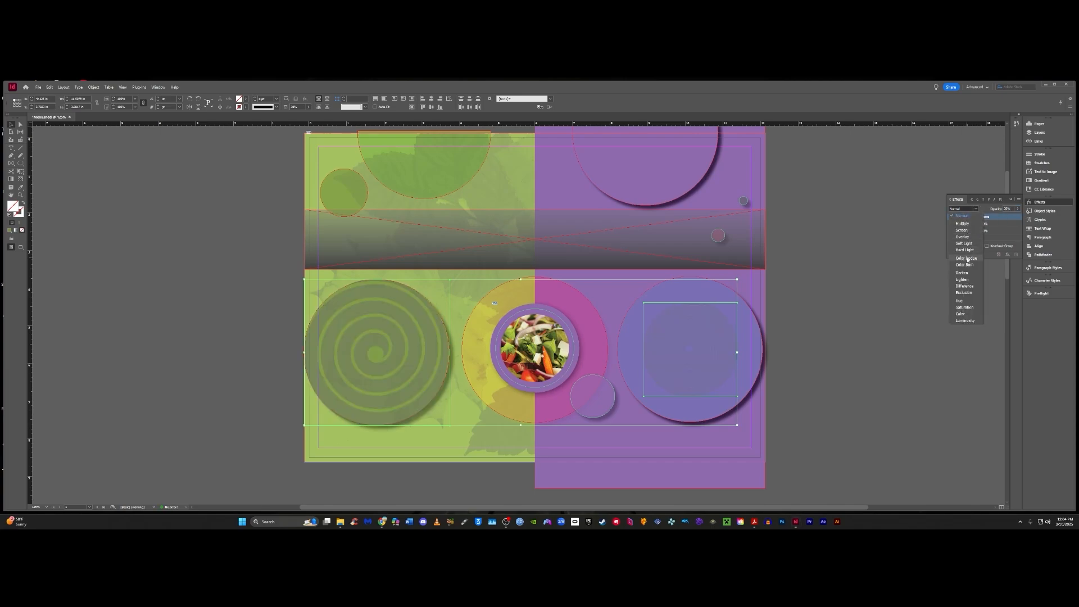
left_click(852, 301)
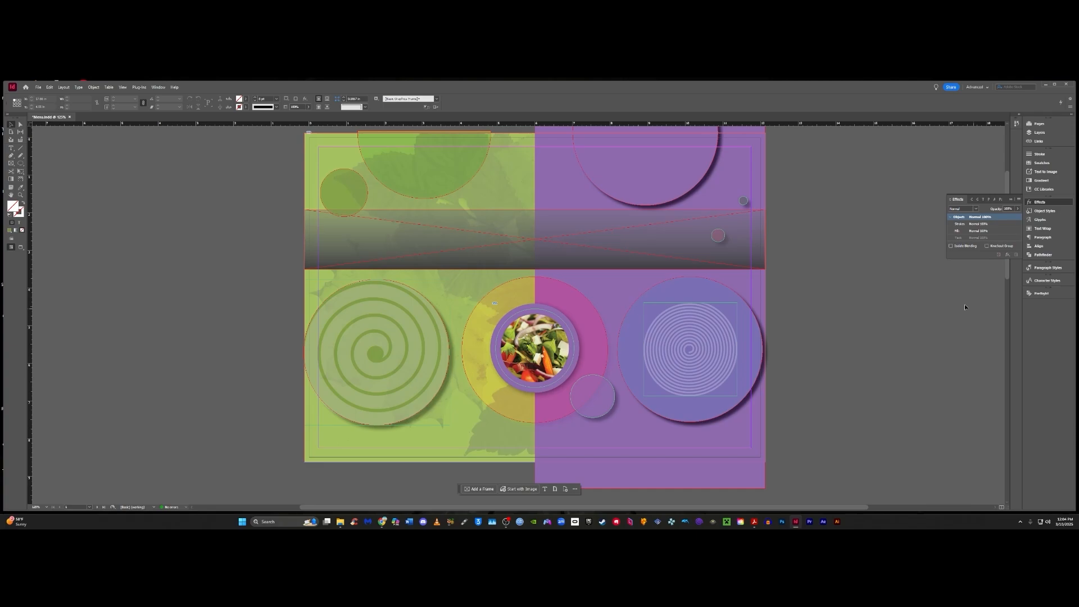
Step: Try swapping the fill and stroke of the salad image frame, then undo the swap
left_click(571, 335)
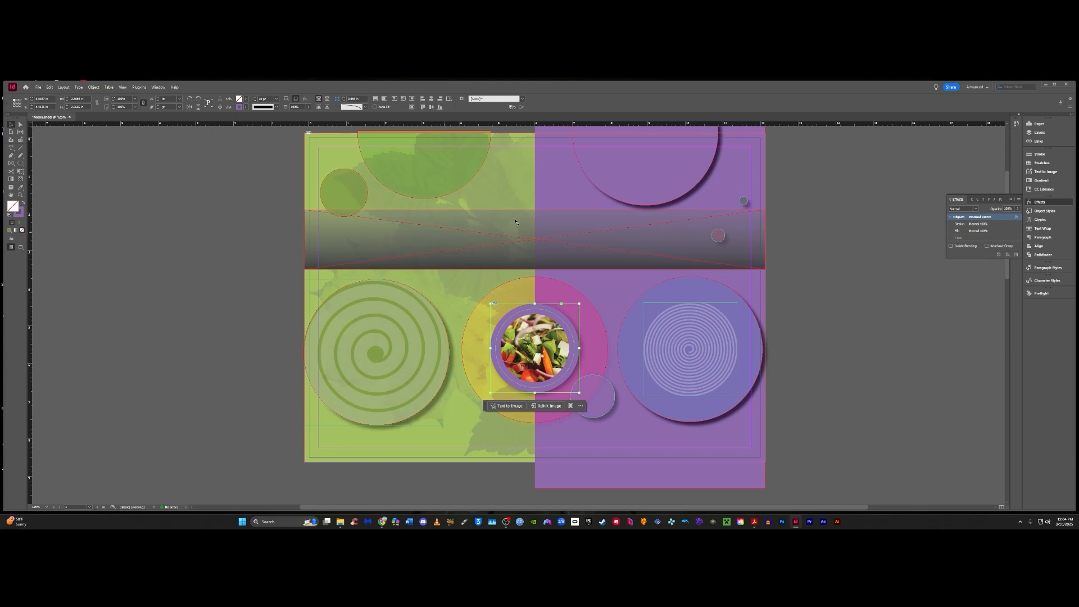
left_click(1041, 162)
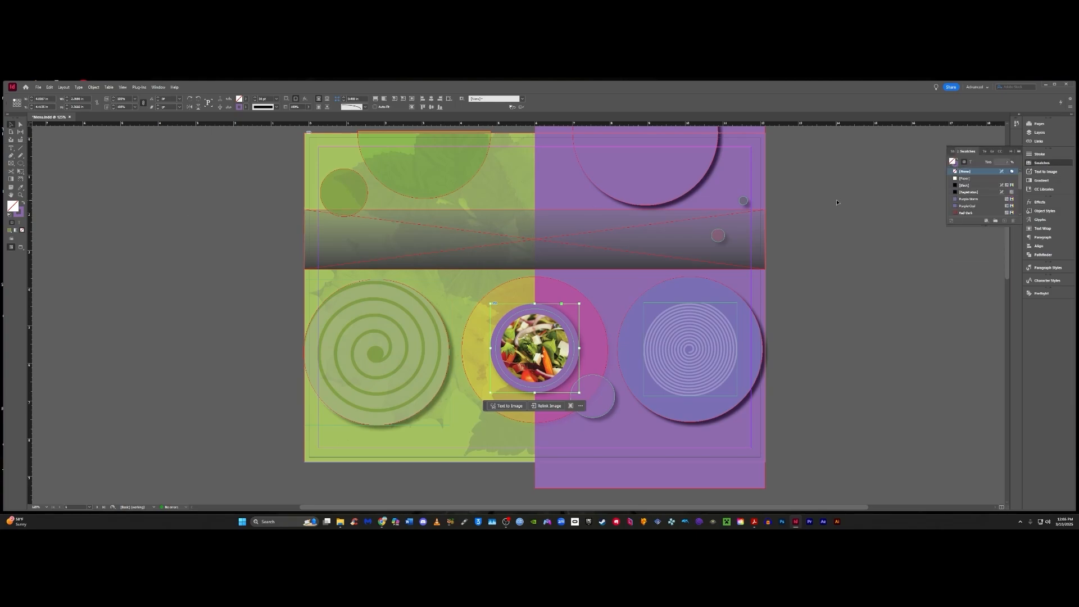
left_click(21, 203)
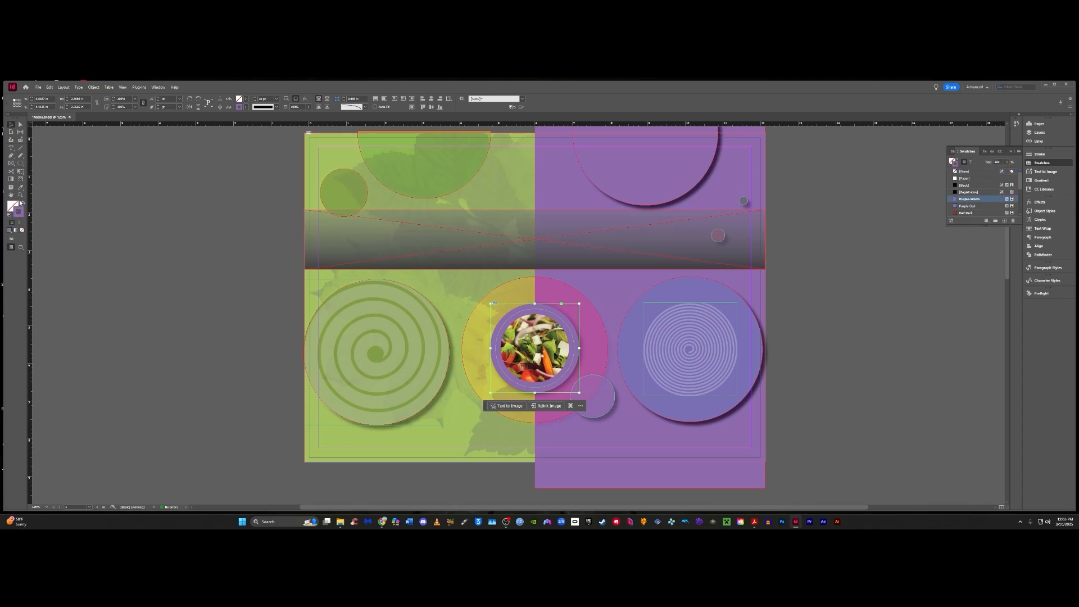
left_click(23, 204)
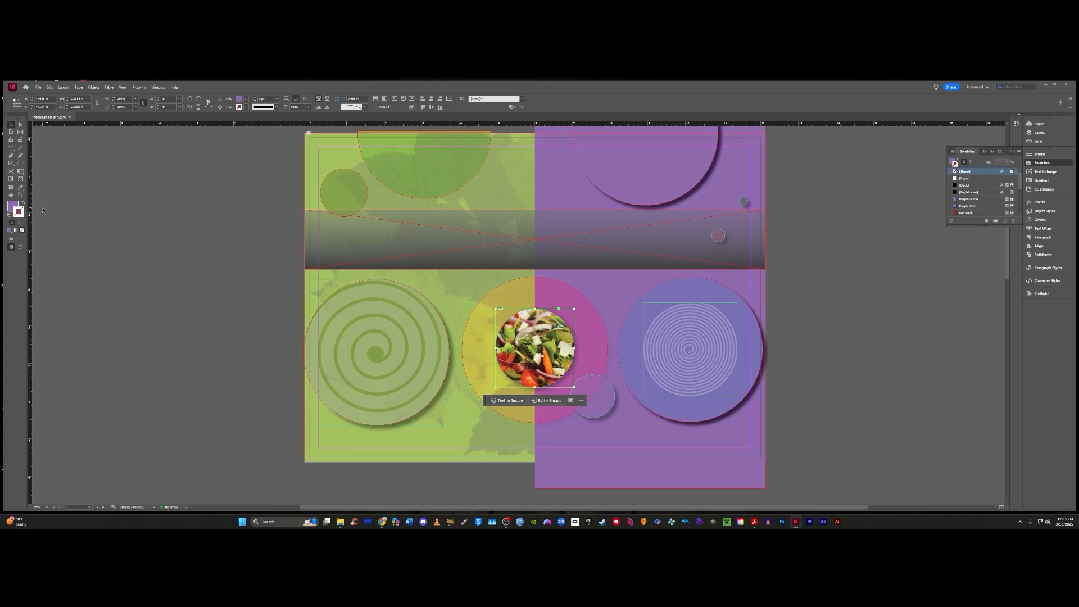
key("ctrl+z")
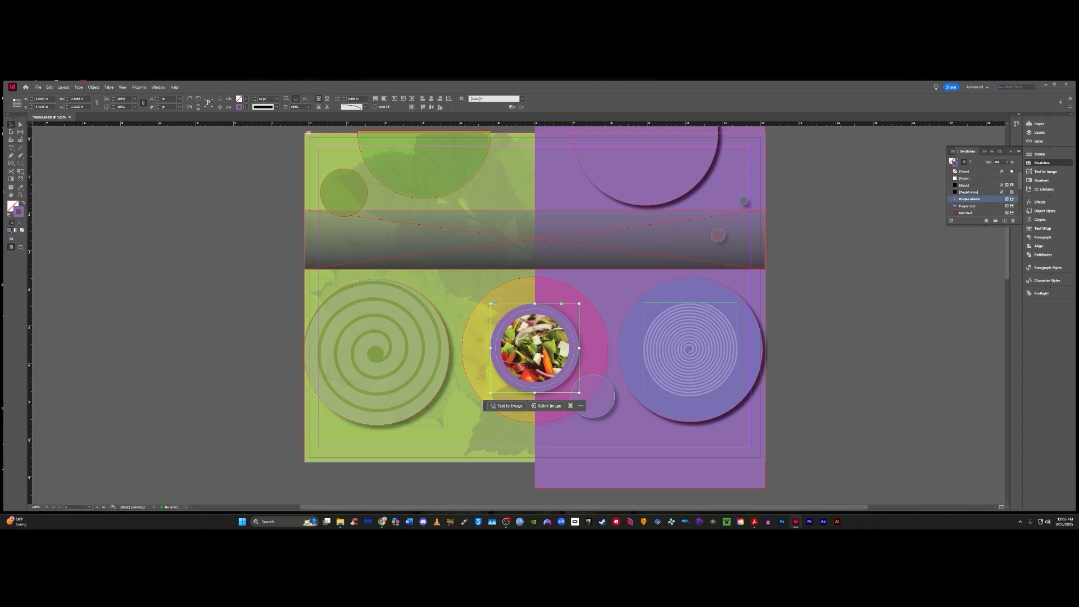
Step: Set the salad image frame's stroke blend mode to Hard Light
left_click(1040, 201)
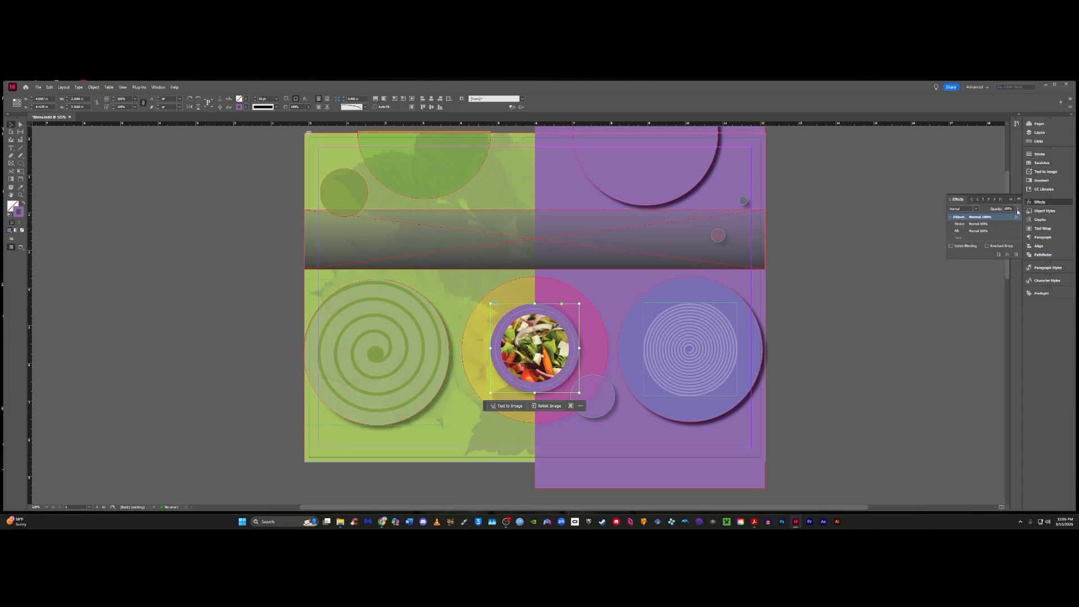
left_click(1017, 209)
mouse_move(1018, 217)
left_mouse_down()
mouse_move(1001, 218)
mouse_move(1019, 217)
left_mouse_up()
left_click(1013, 223)
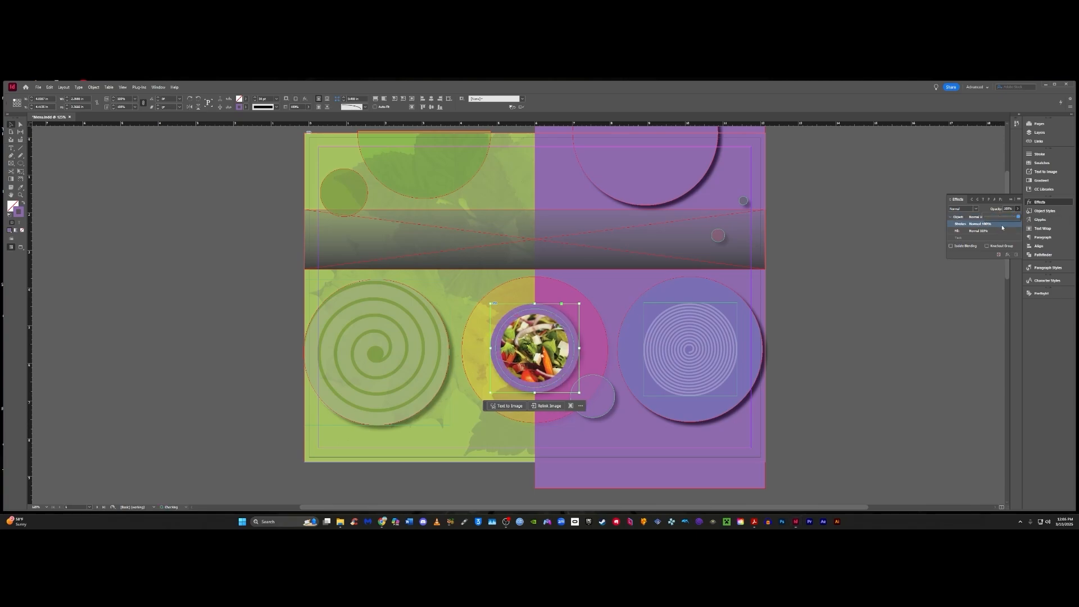
left_click(1002, 227)
left_click(962, 208)
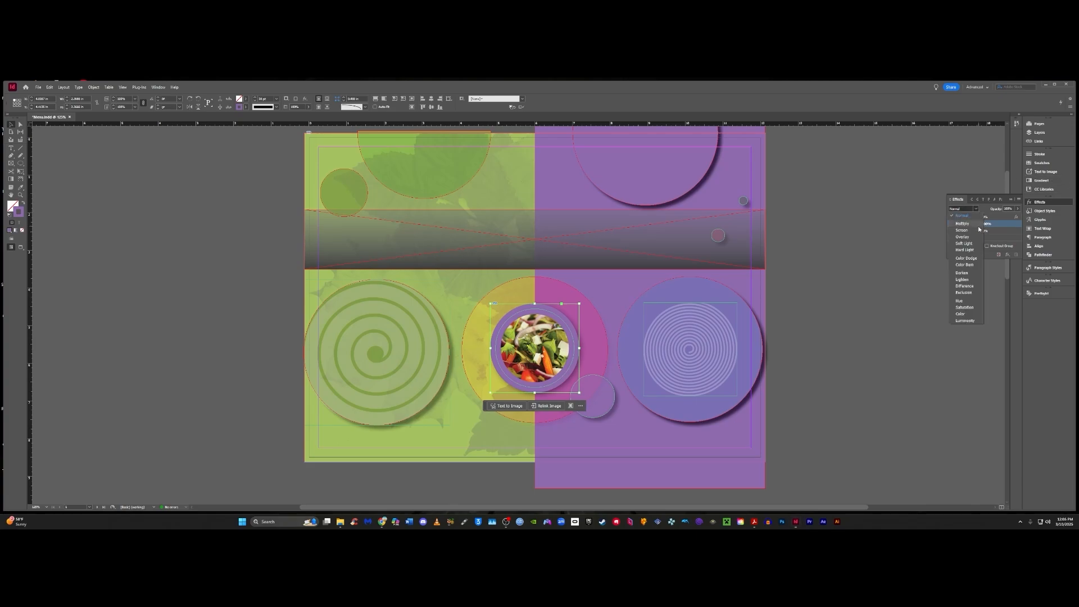
left_click(970, 249)
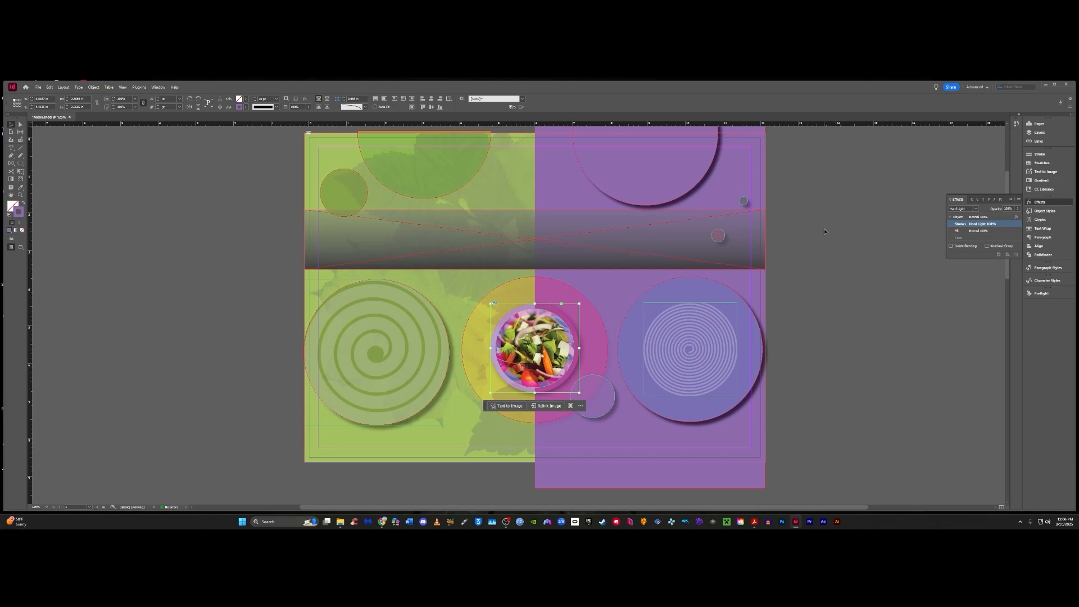
Step: Deselect all objects on the page
left_click(50, 87)
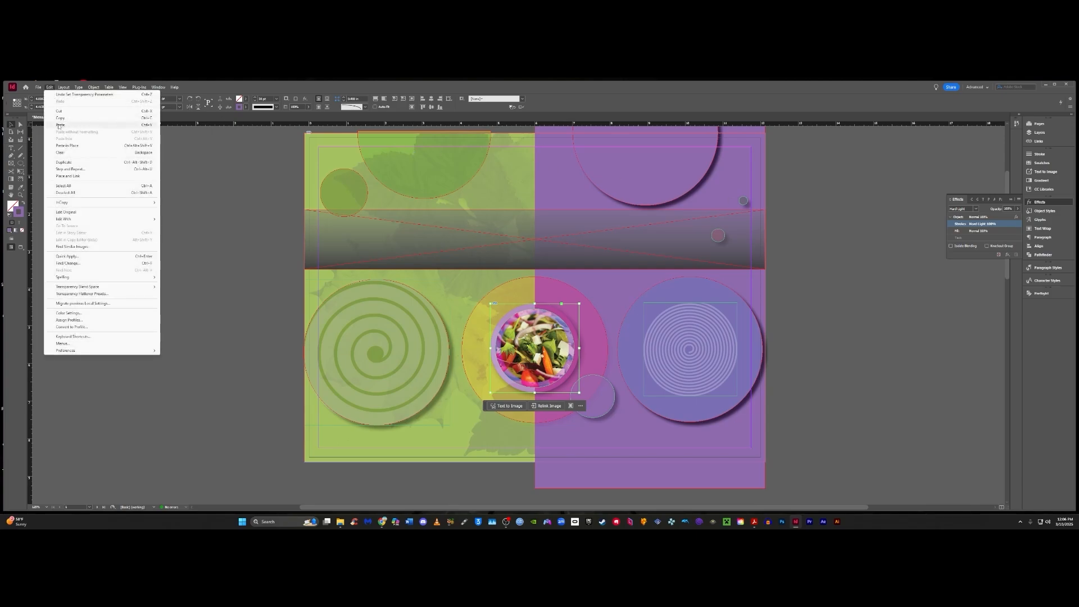
left_click(79, 191)
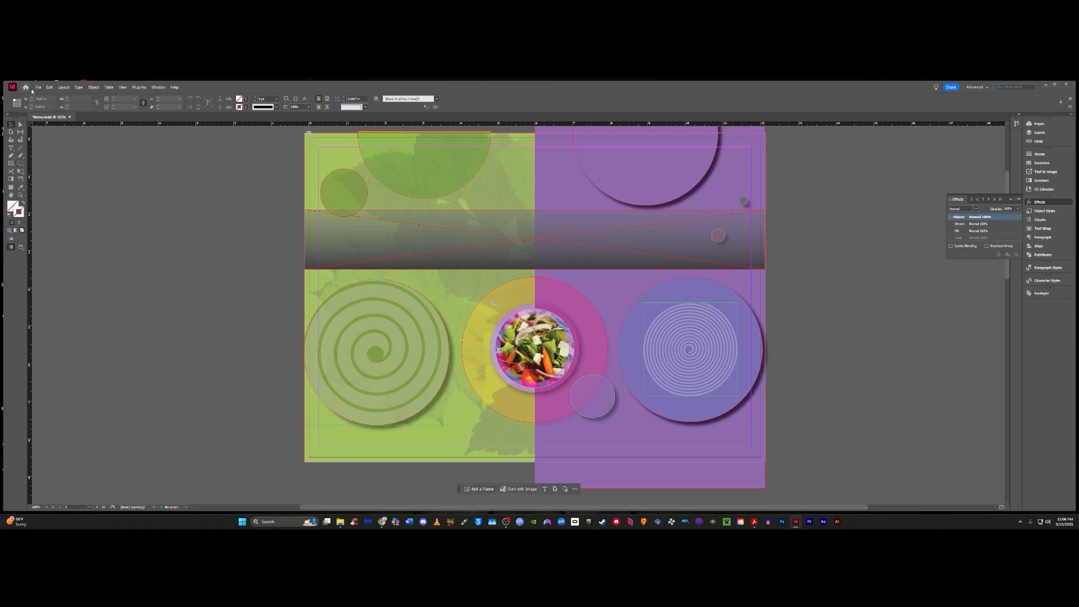
left_click(49, 88)
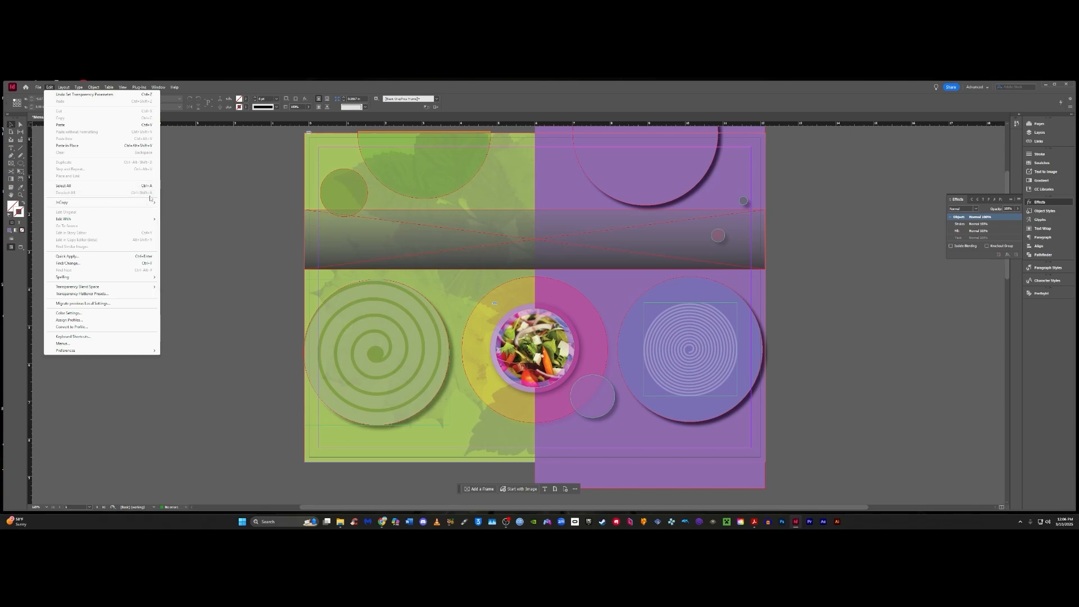
left_click(177, 207)
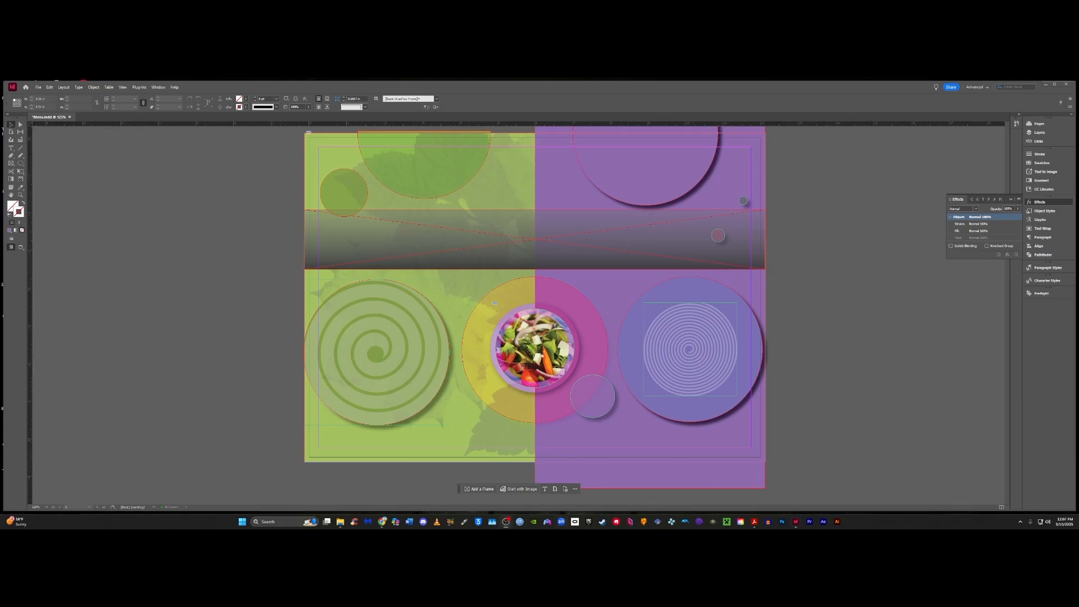
key("alt+Tab")
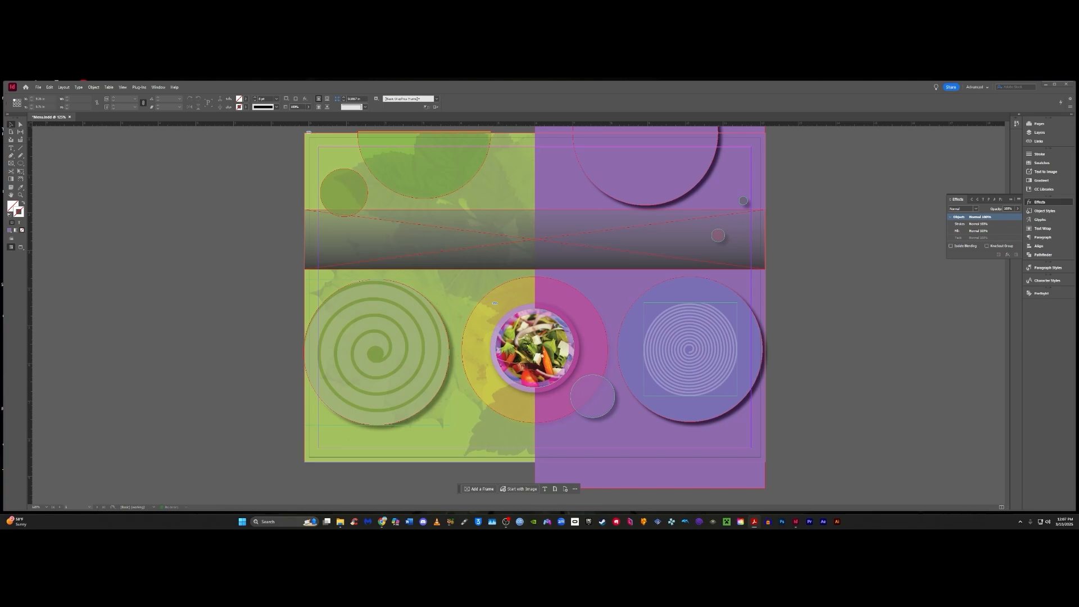